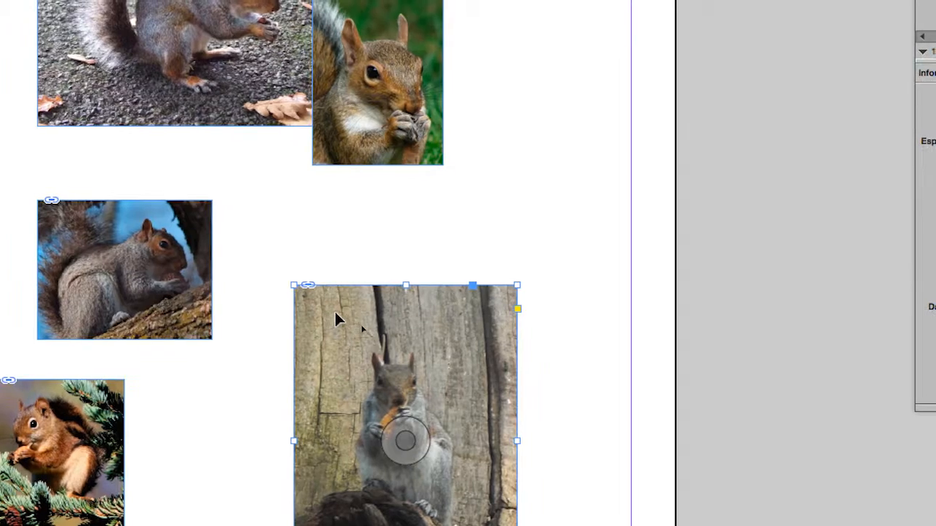
- Try to move the standing squirrel photo by shifting its content within the frame, and undo the shift
double_click(334, 311)
left_click_drag(337, 314, 219, 207)
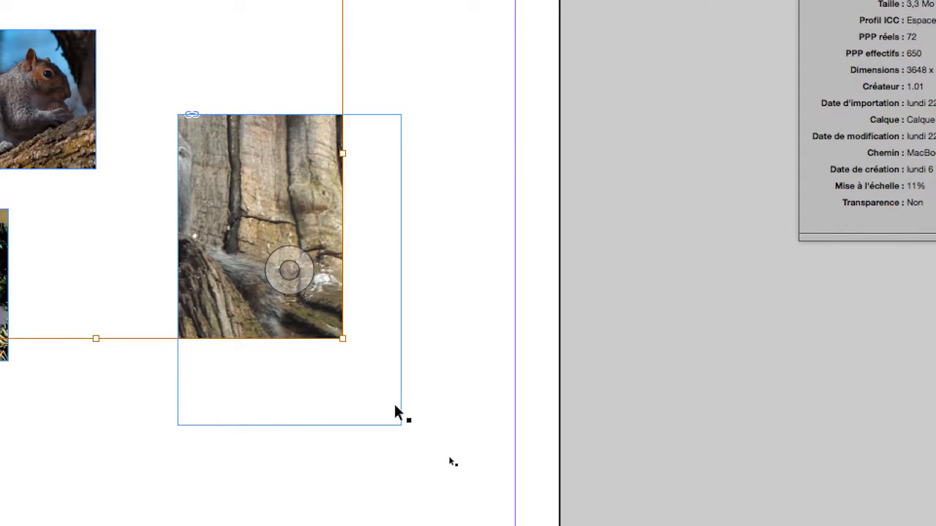
key("super+z")
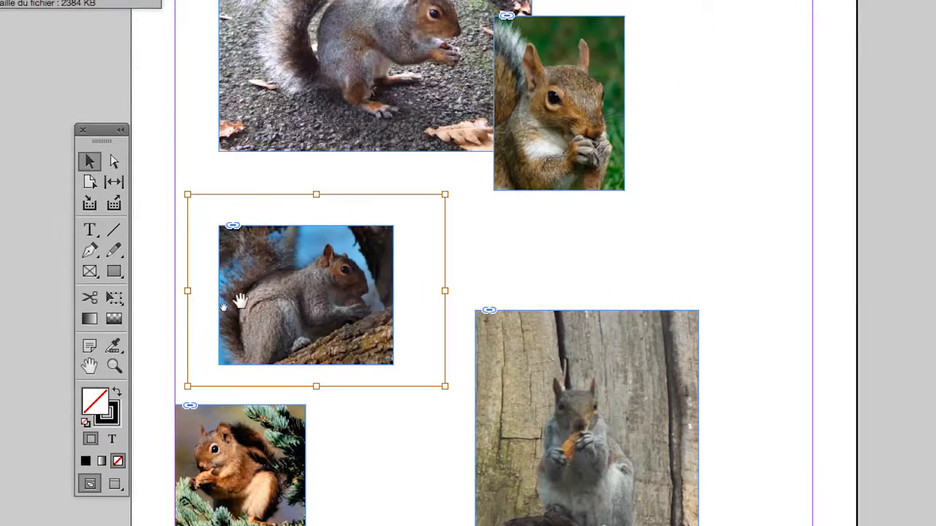
- Try to move the blue-sky squirrel photo by shifting its content within the frame, and undo the shift
left_click_drag(240, 300, 283, 202)
left_click_drag(260, 273, 259, 275)
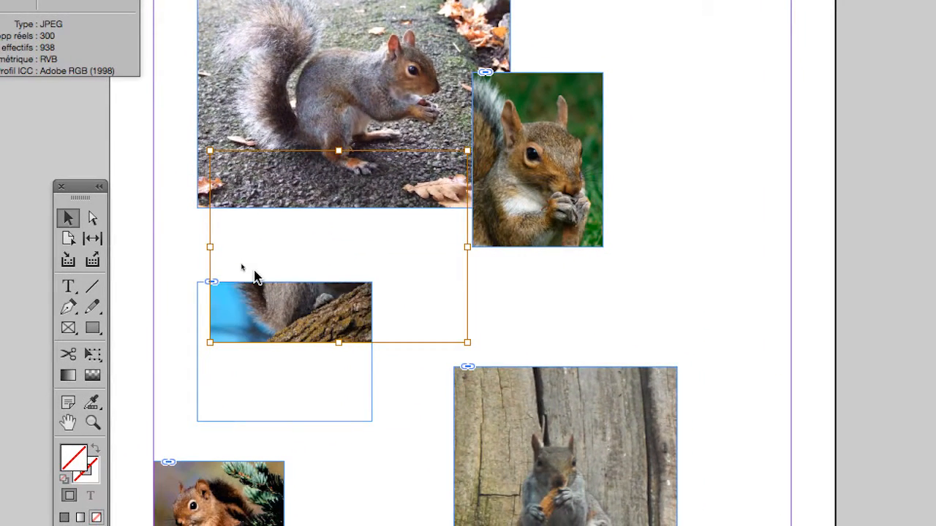
key("super+z")
left_click(137, 242)
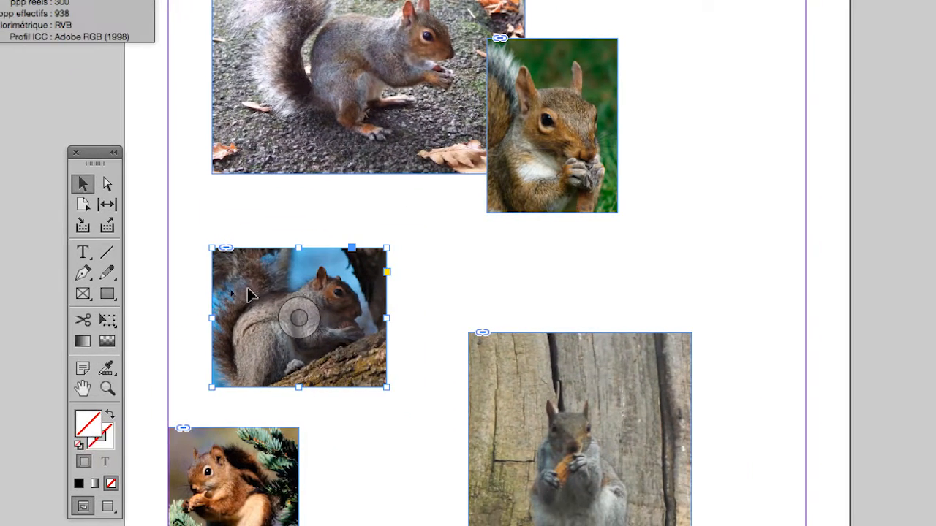
- Move the blue-sky squirrel frame onto the large photo's lower edge and overlap it with the red squirrel frame
left_click_drag(244, 295, 218, 190)
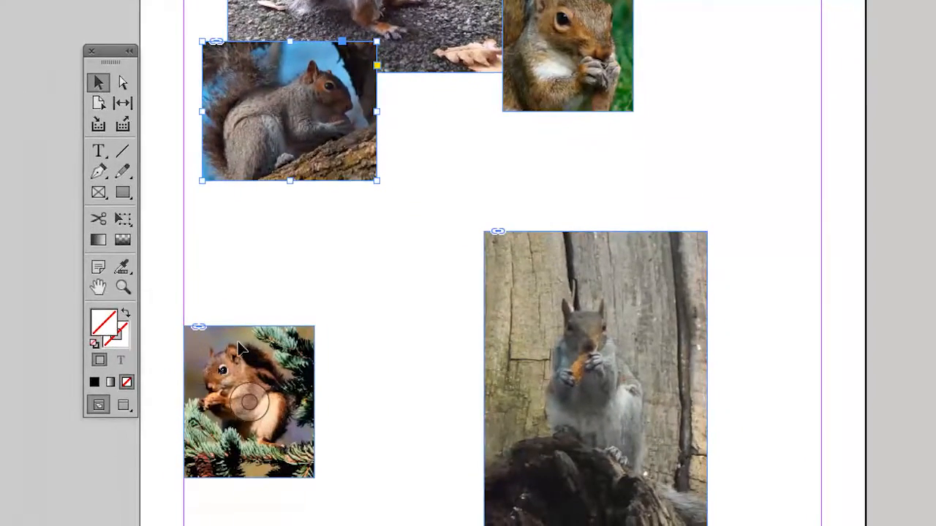
left_click_drag(219, 358, 398, 124)
left_click_drag(292, 259, 293, 254)
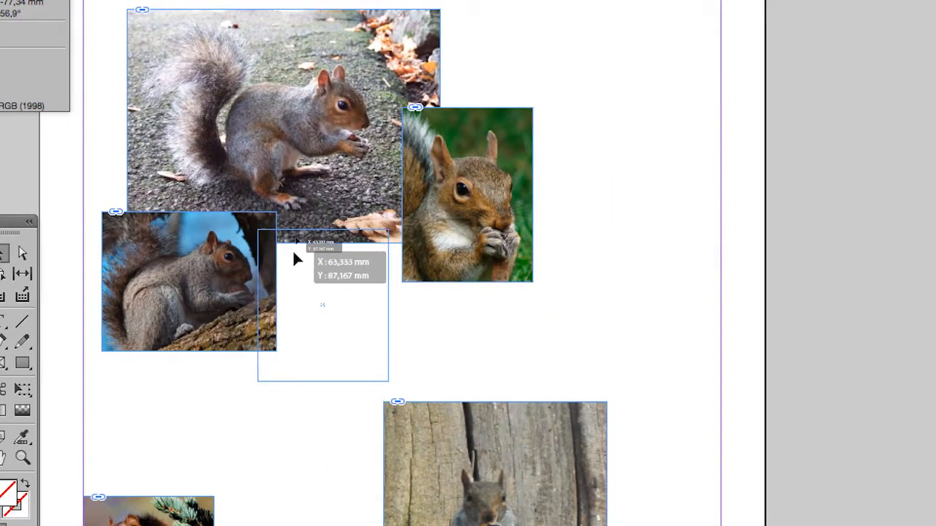
- Move the standing squirrel frame so it overlaps the red squirrel and green-background photos, and deselect it
left_click(391, 427)
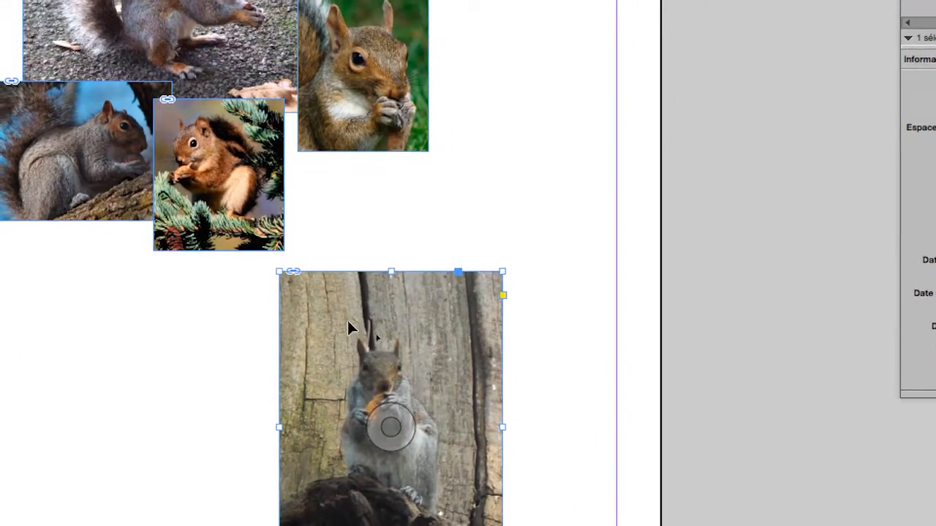
left_click_drag(347, 327, 402, 272)
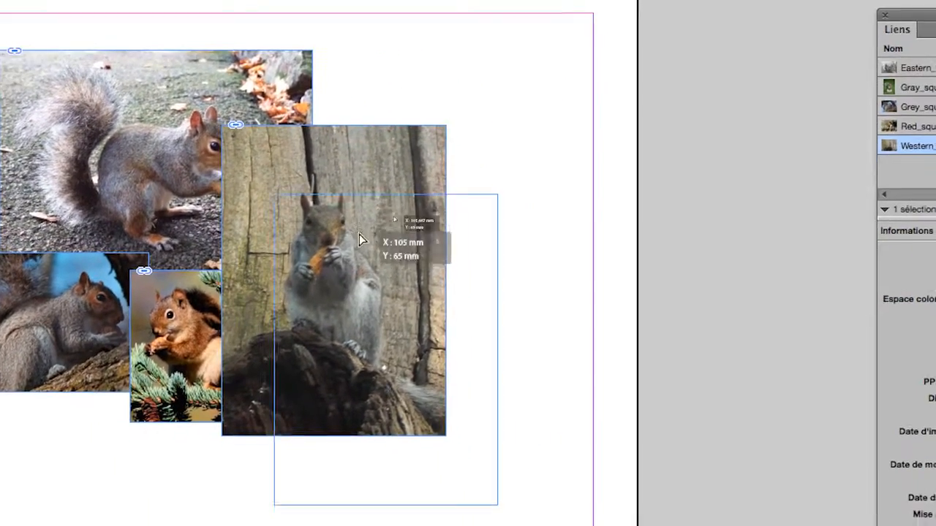
left_click_drag(359, 240, 280, 333)
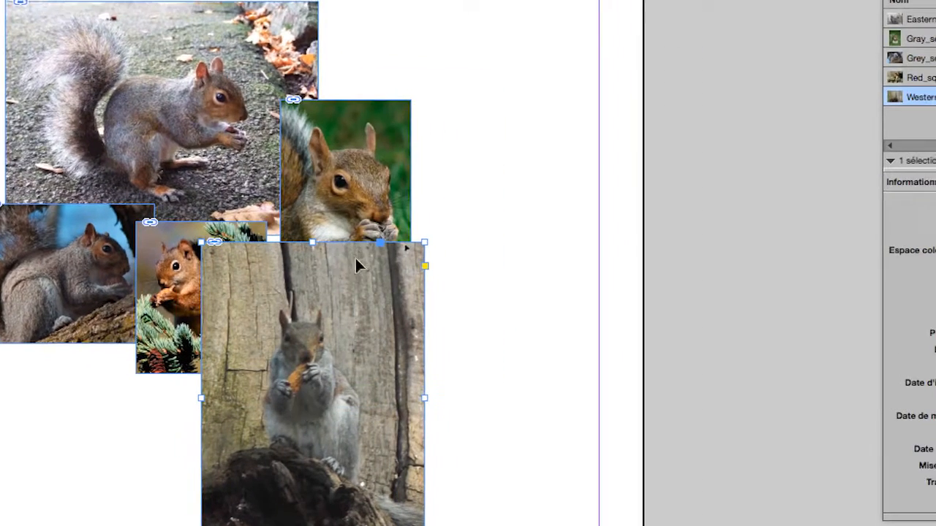
left_click(468, 261)
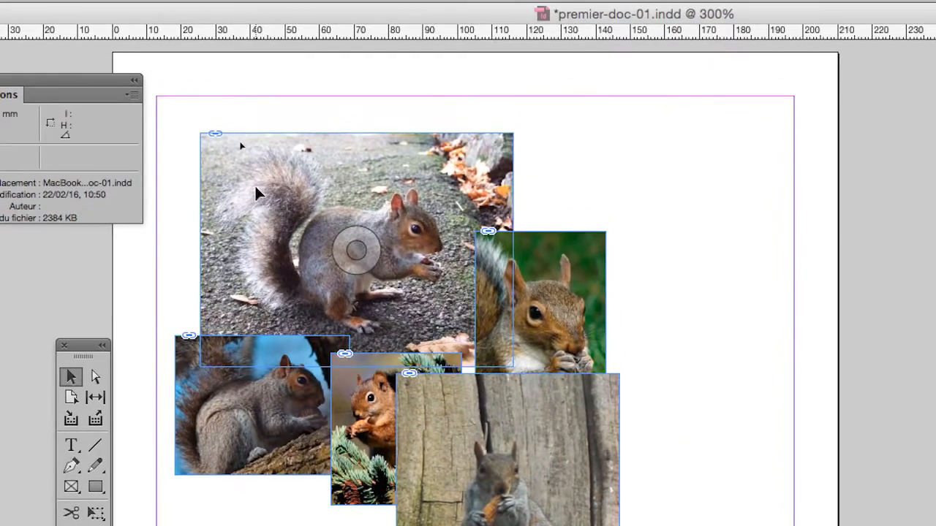
- Examine the stacking-order commands available for the large squirrel photo at the top of the page
left_click(265, 172)
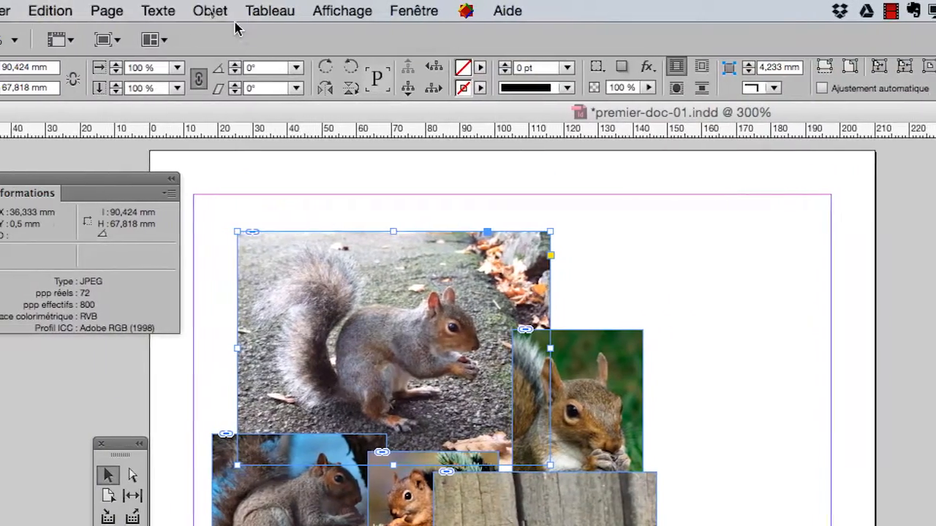
left_click(219, 10)
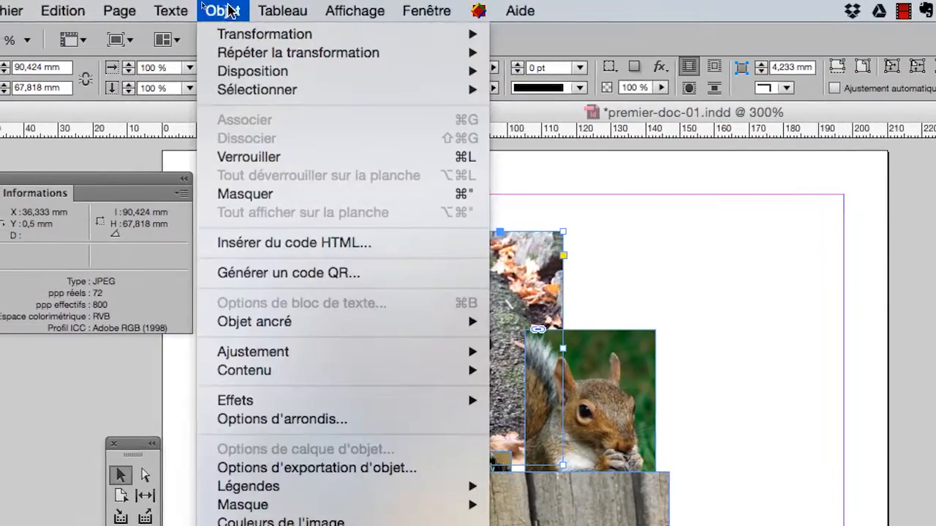
mouse_move(227, 22)
mouse_move(227, 49)
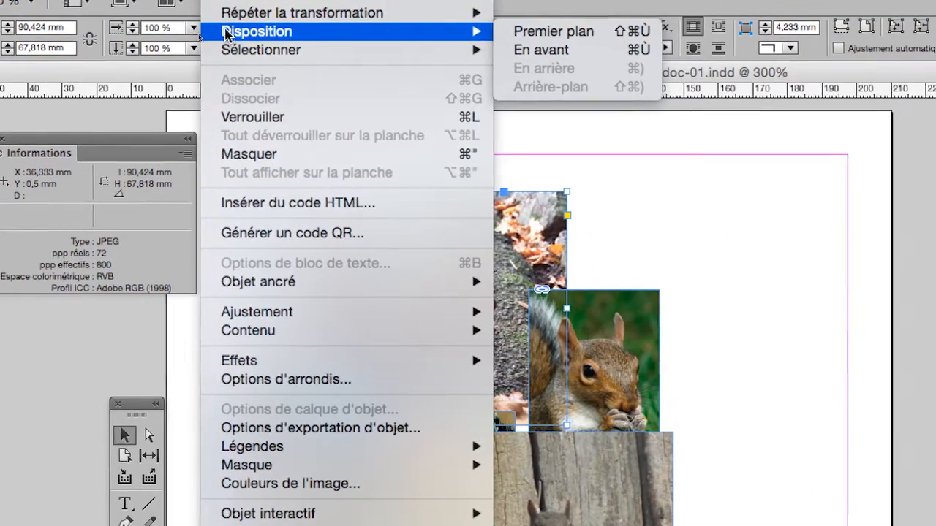
key("Escape")
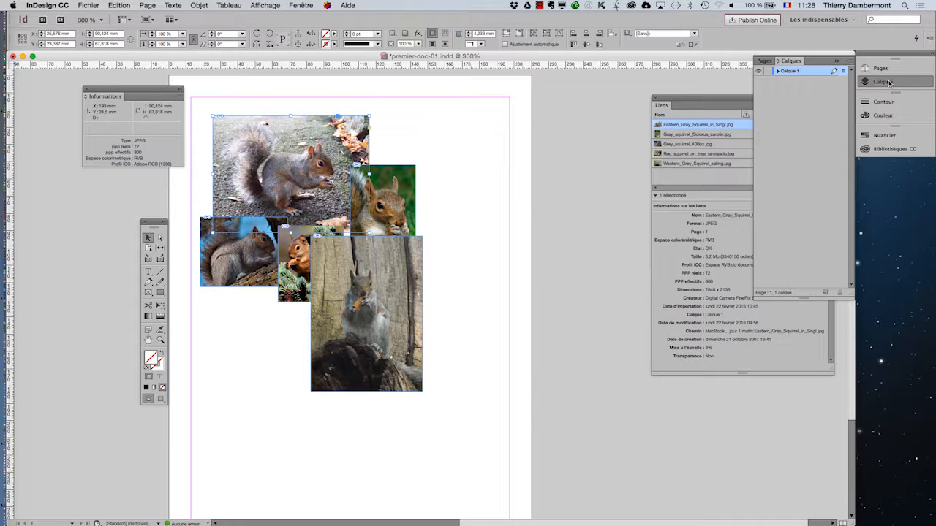
- Float the Calques list beside the photos and expand Calque 1 to show its individual images
left_click_drag(792, 62, 529, 116)
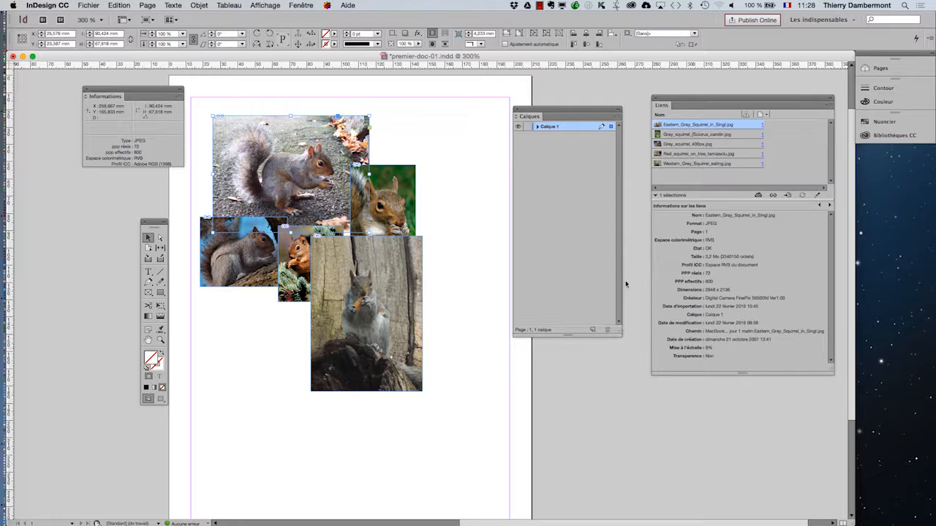
left_click_drag(564, 115, 524, 157)
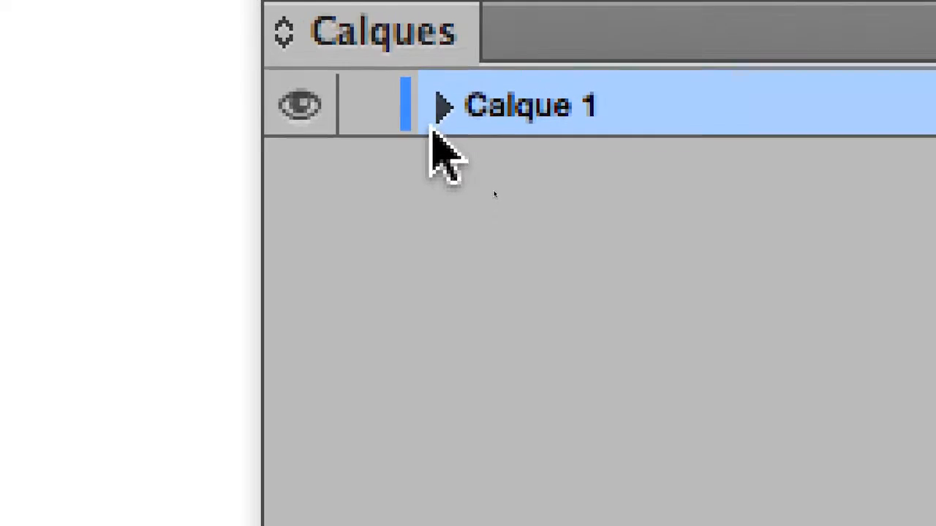
left_click(442, 107)
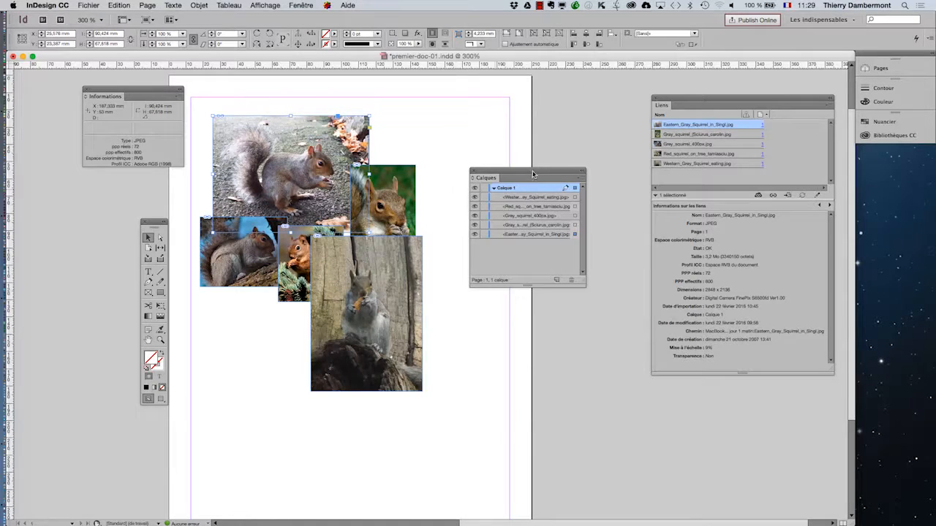
left_click_drag(533, 173, 503, 173)
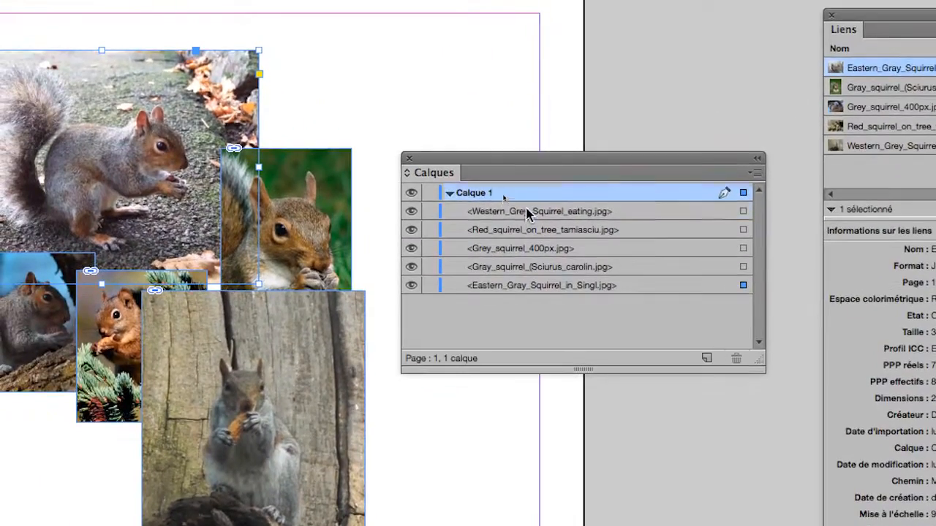
- Restack Western_Grey_Squirrel_eating.jpg below Gray_squirrel_(Sciurus_carolin.jpg) in Calque 1, and select its photo on the page
left_click_drag(526, 211, 523, 258)
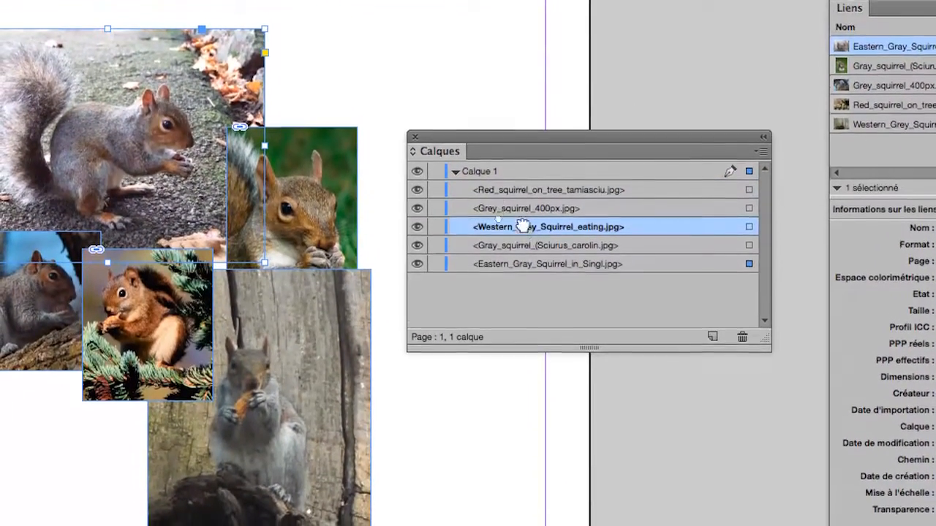
left_click_drag(522, 222, 521, 252)
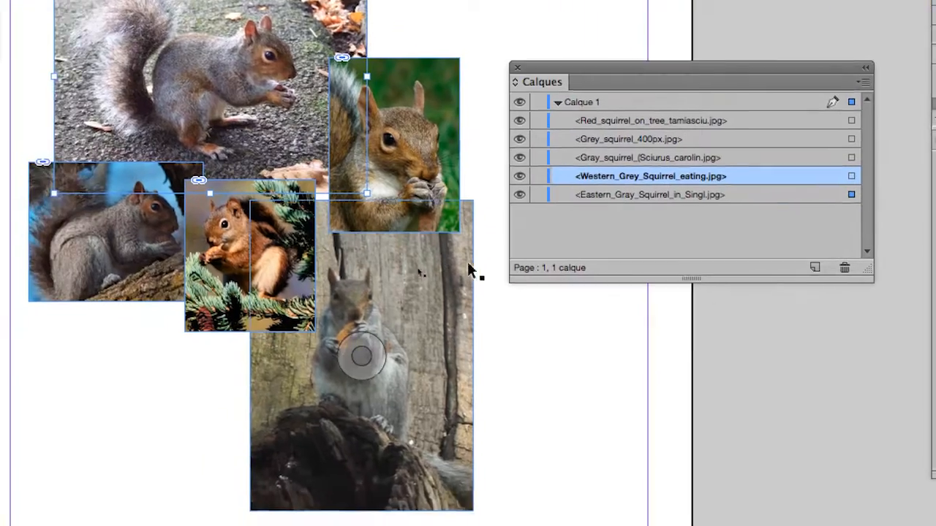
left_click(363, 317)
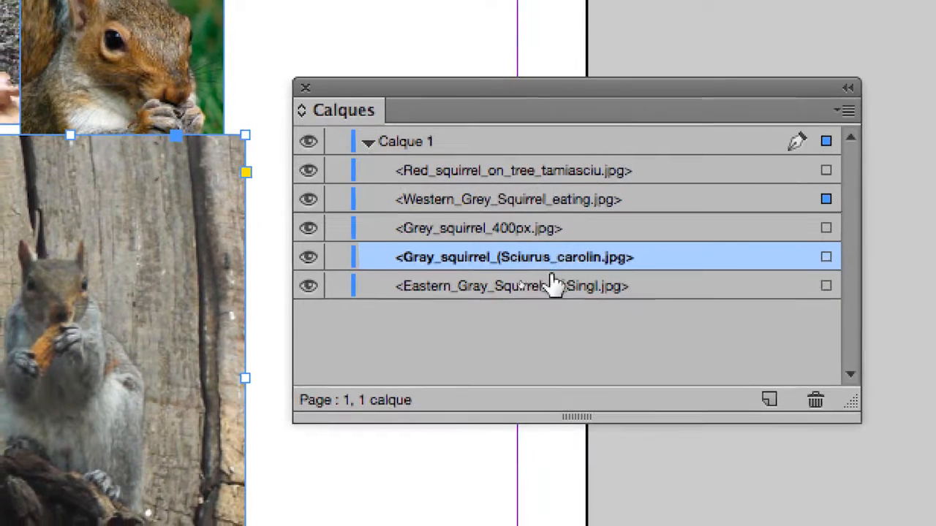
- Highlight the image entries of Calque 1 in turn while the standing squirrel photo stays selected on the page
left_click(547, 294)
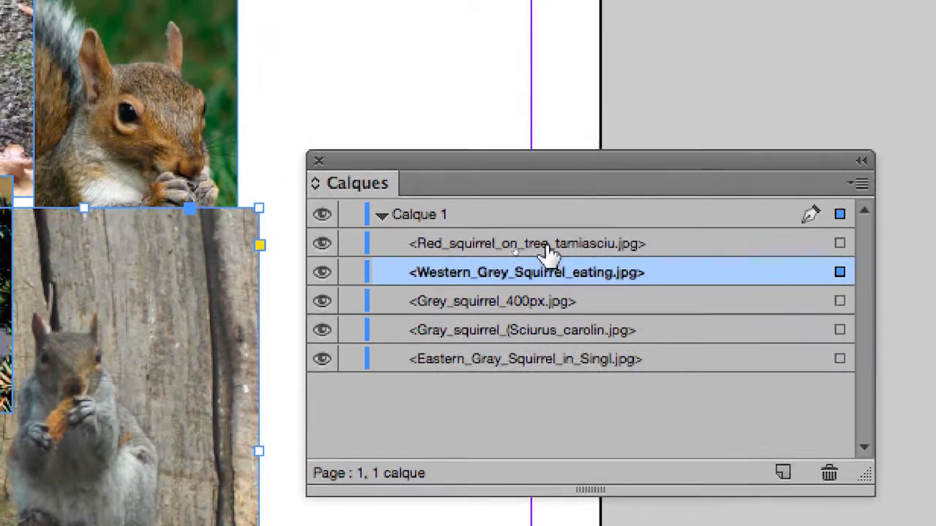
left_click(548, 220)
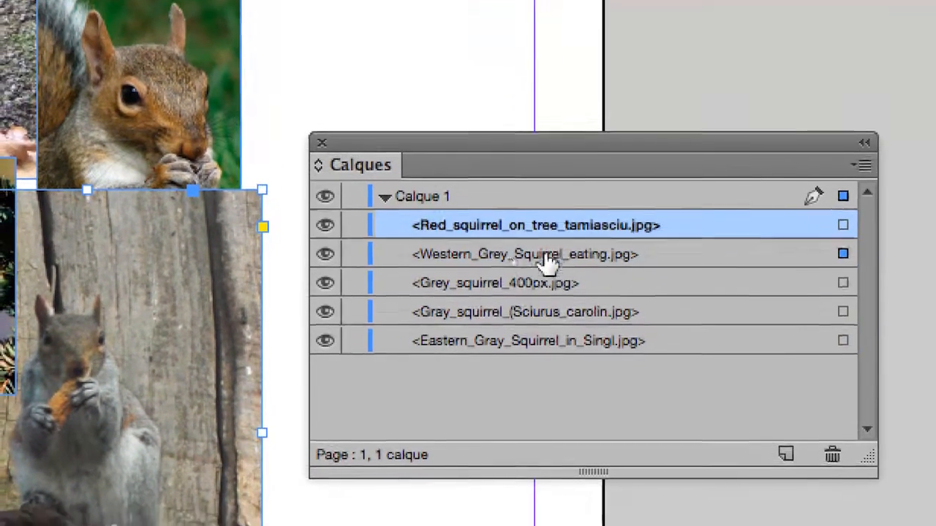
left_click(547, 276)
left_click(546, 276)
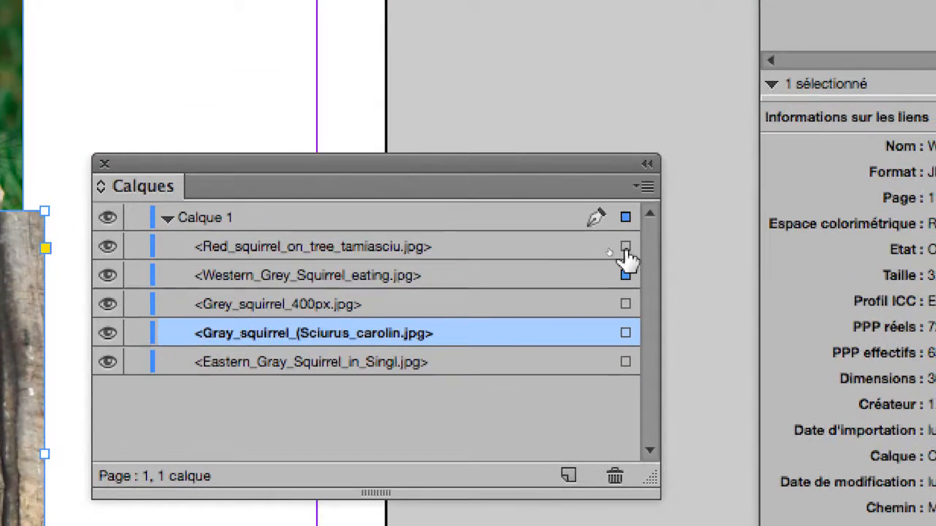
- Select the page photos one by one from the Calque 1 list: Red_squirrel_on_tree_tamiasciu.jpg, Grey_squirrel_400px.jpg, and finally Eastern_Gray_Squirrel_in_Singl.jpg
left_click(625, 247)
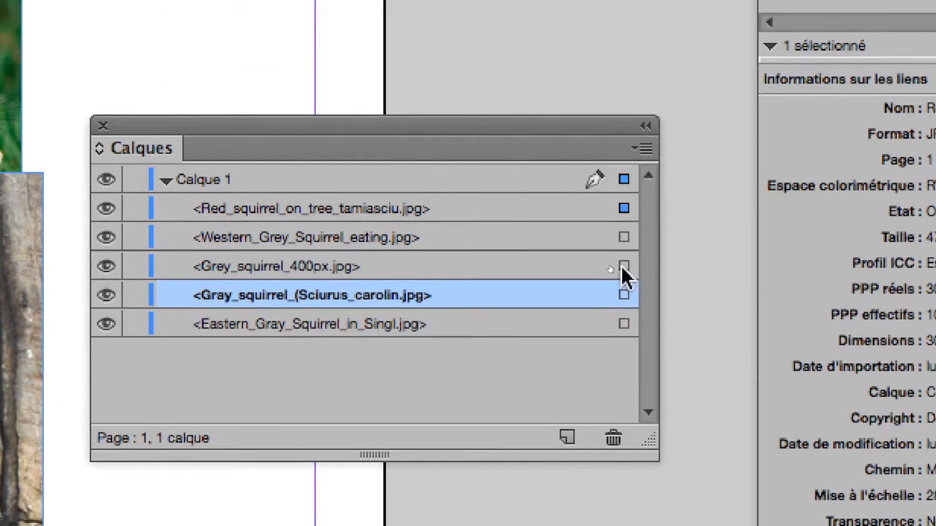
left_click(623, 266)
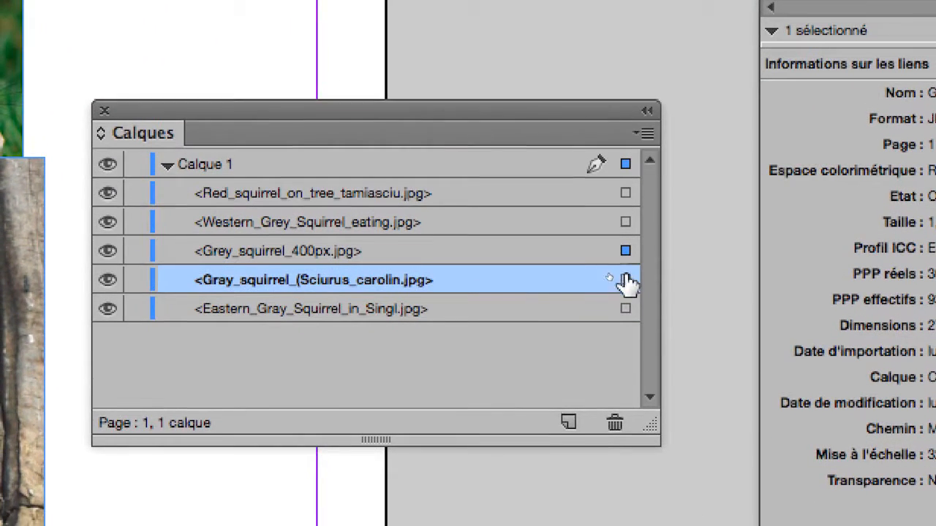
left_click(623, 295)
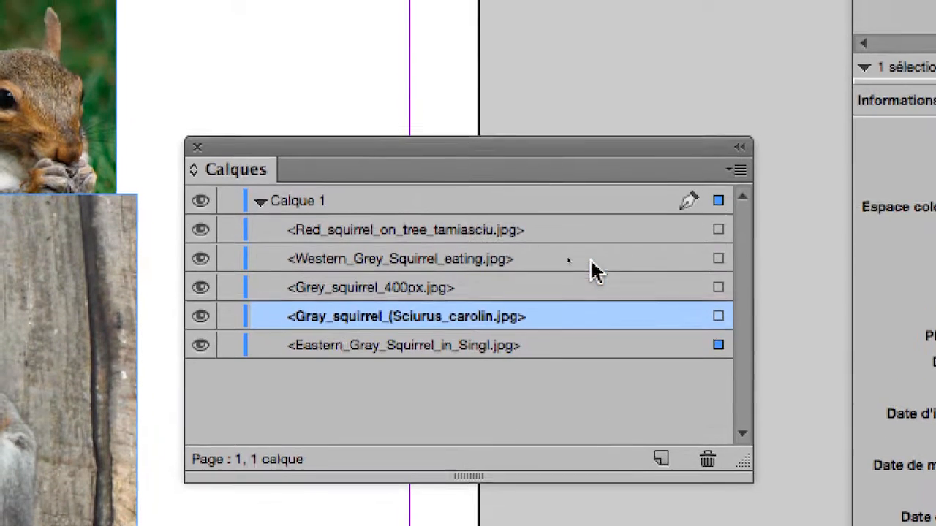
- Highlight several Calque 1 entries in turn, and select the Red_squirrel_on_tree_tamiasciu.jpg photo on the page
left_click(591, 219)
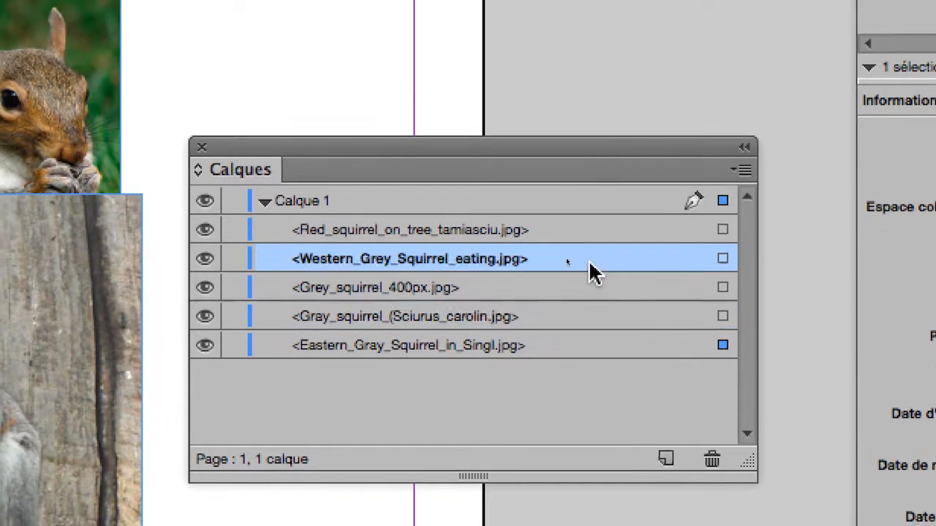
left_click(588, 269)
left_click(589, 301)
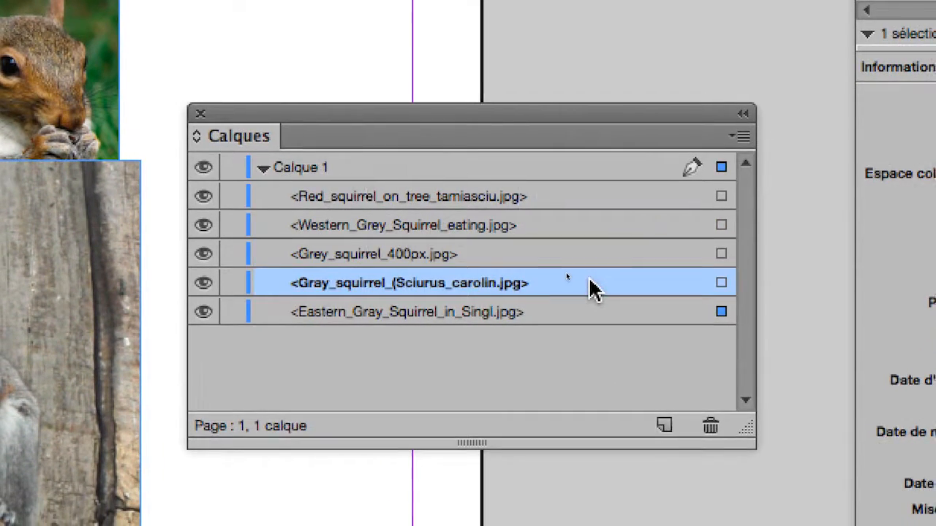
left_click(583, 257)
left_click(567, 295)
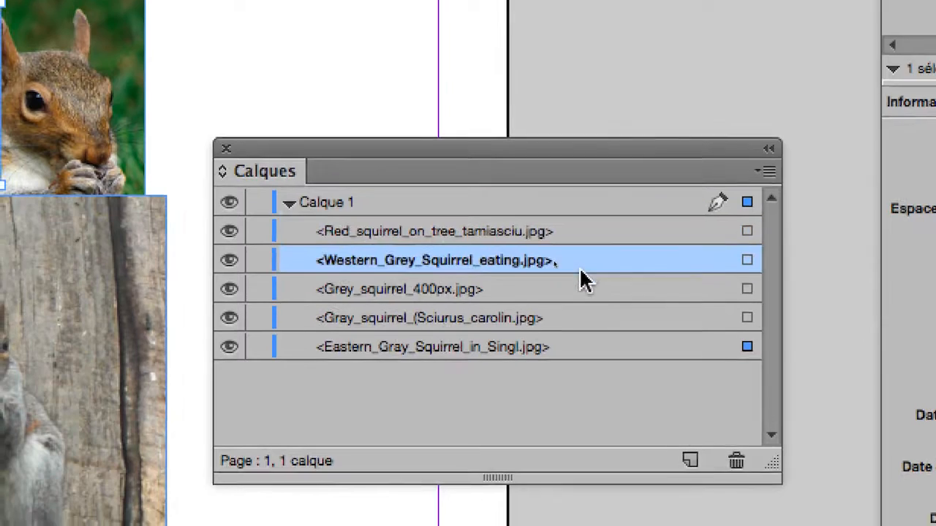
left_click(563, 310)
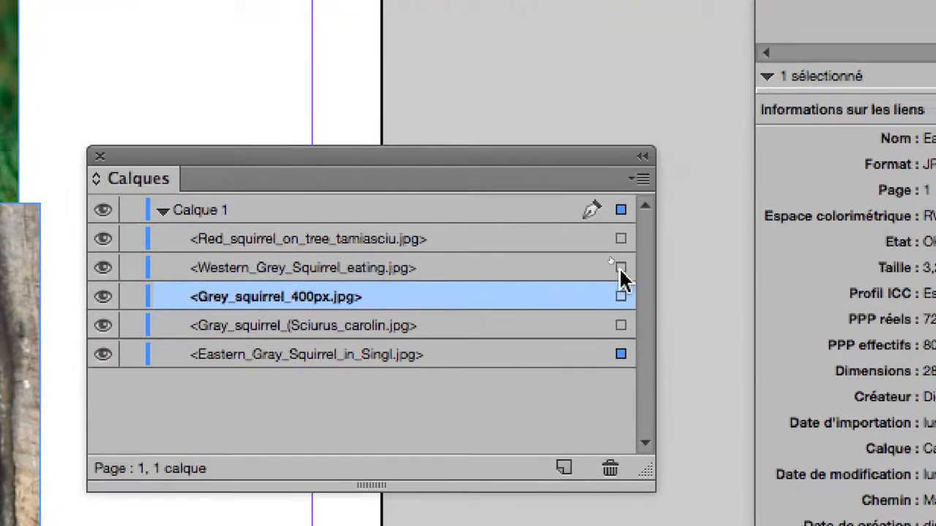
left_click(753, 251)
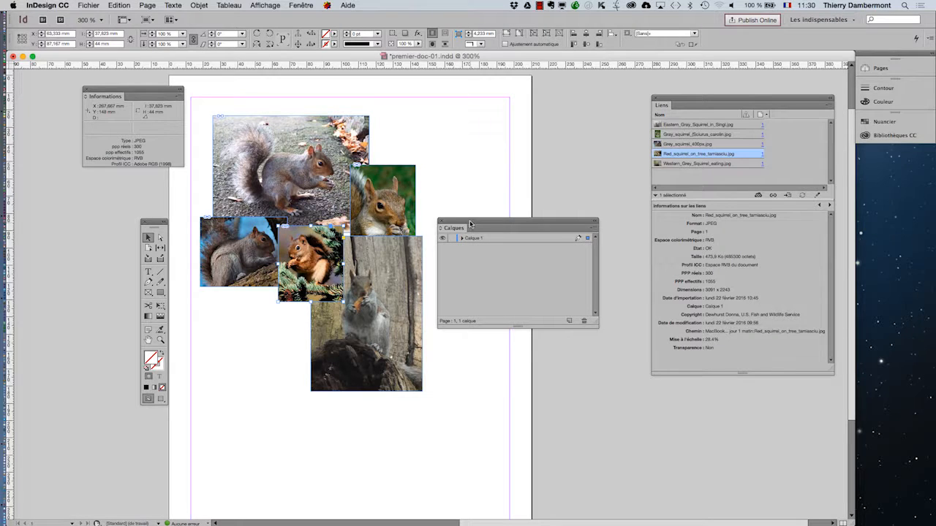
- Move the Calques list clear of the photos and examine the stacking-order commands for the red squirrel photo
left_click_drag(470, 224, 543, 319)
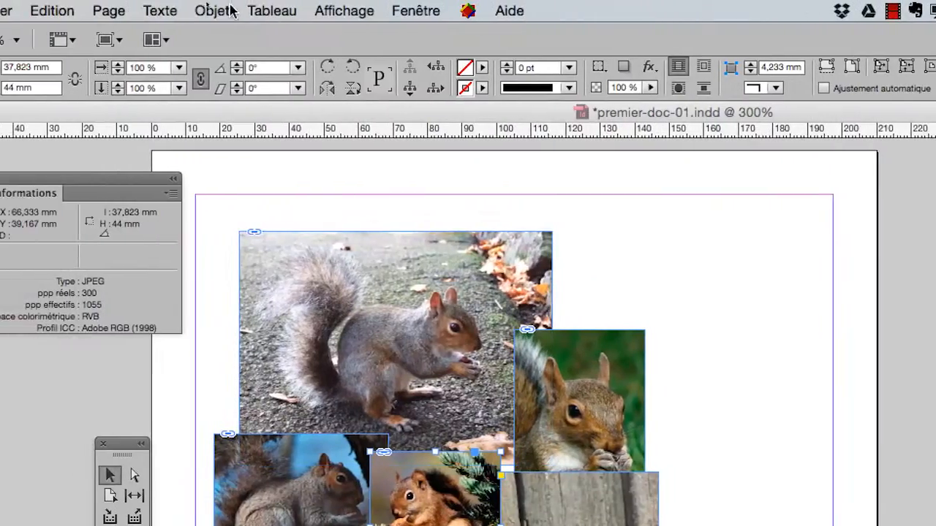
left_click(217, 10)
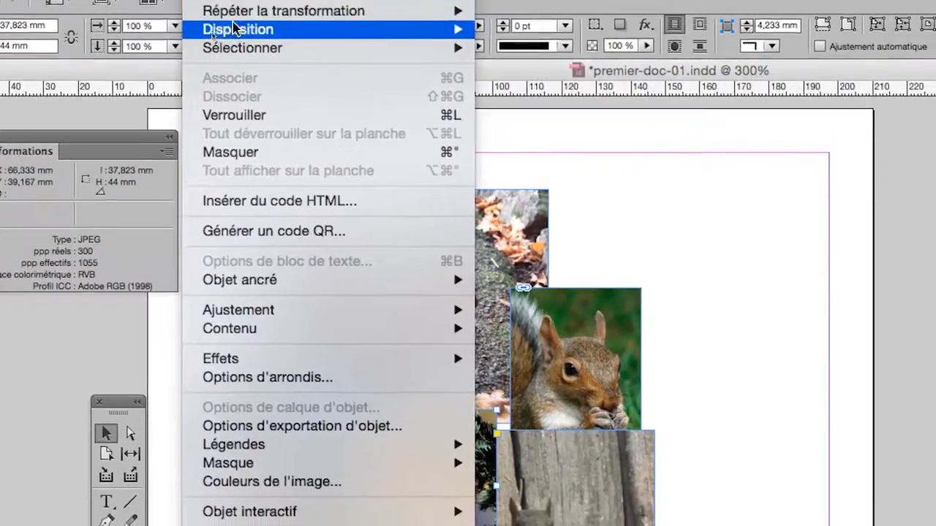
mouse_move(234, 29)
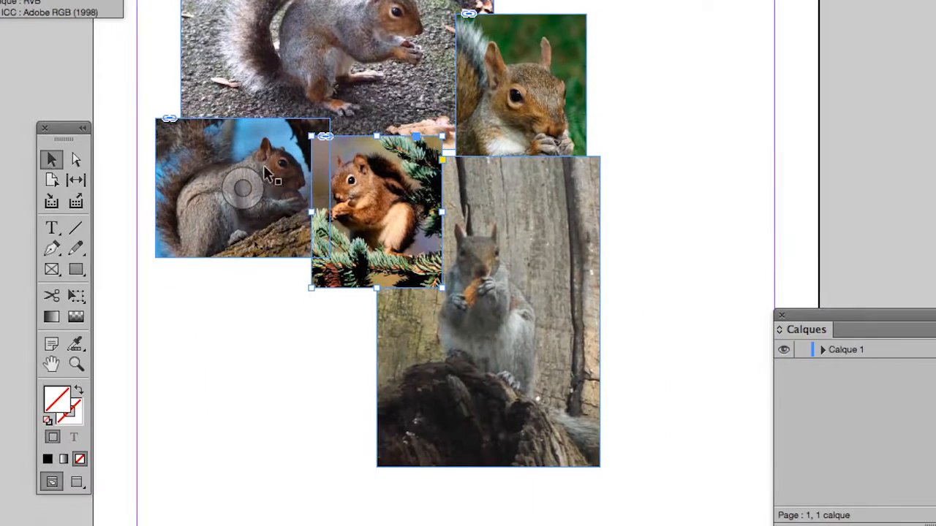
- Send the Grey_squirrel_400px.jpg photo backward two levels in the stacking order, and recheck its available arrange commands
left_click(266, 174)
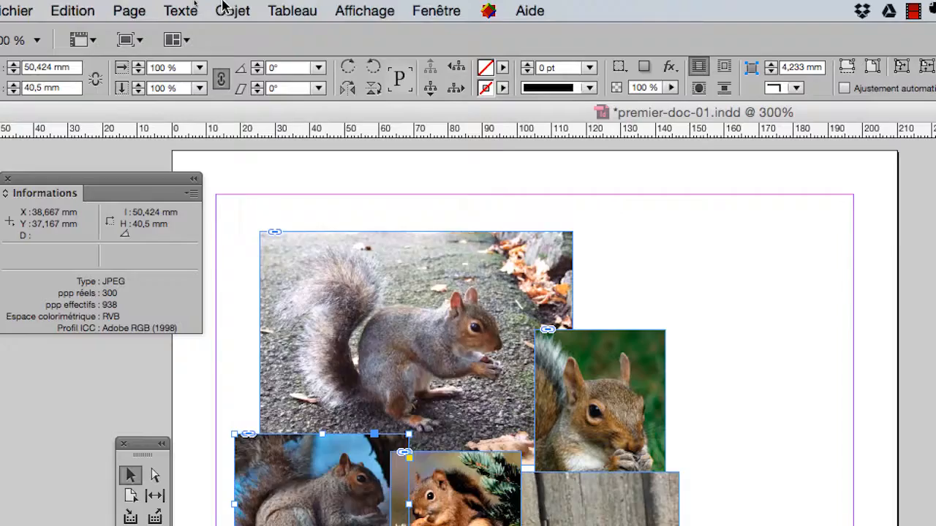
left_click(282, 8)
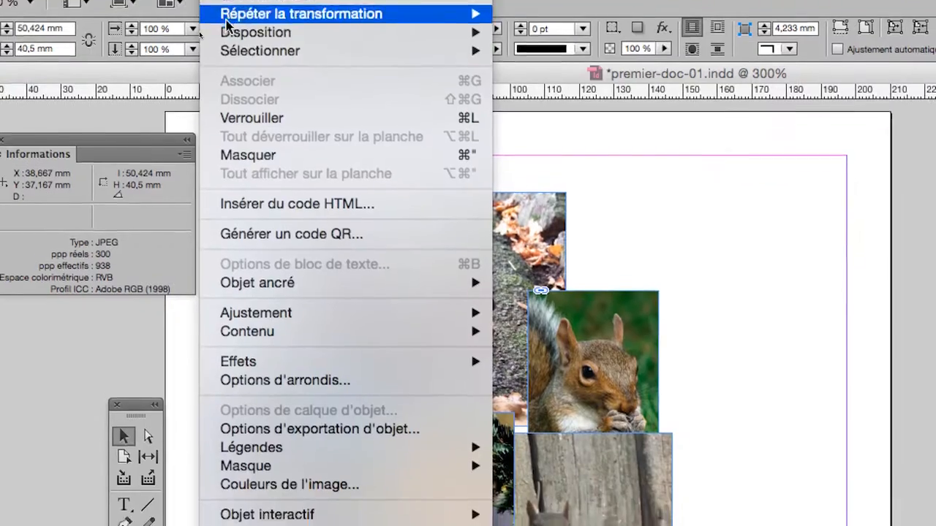
mouse_move(231, 28)
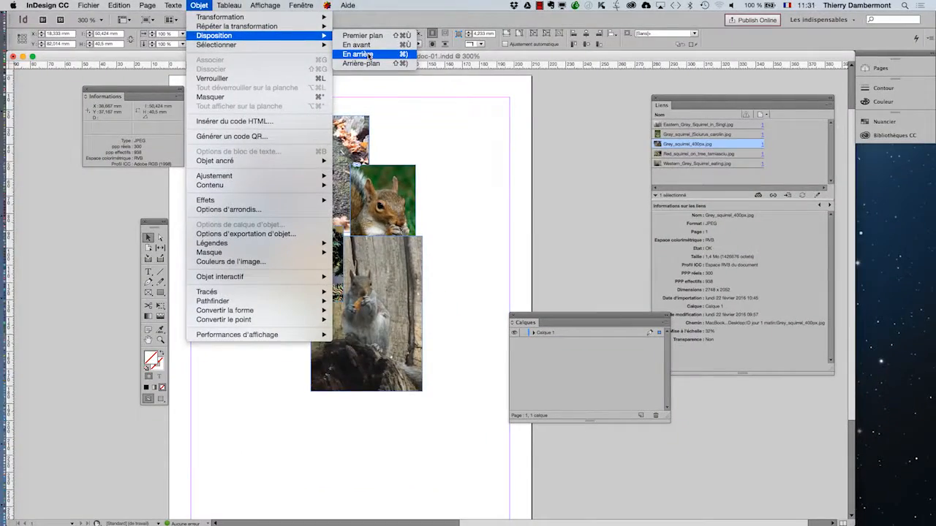
left_click(370, 55)
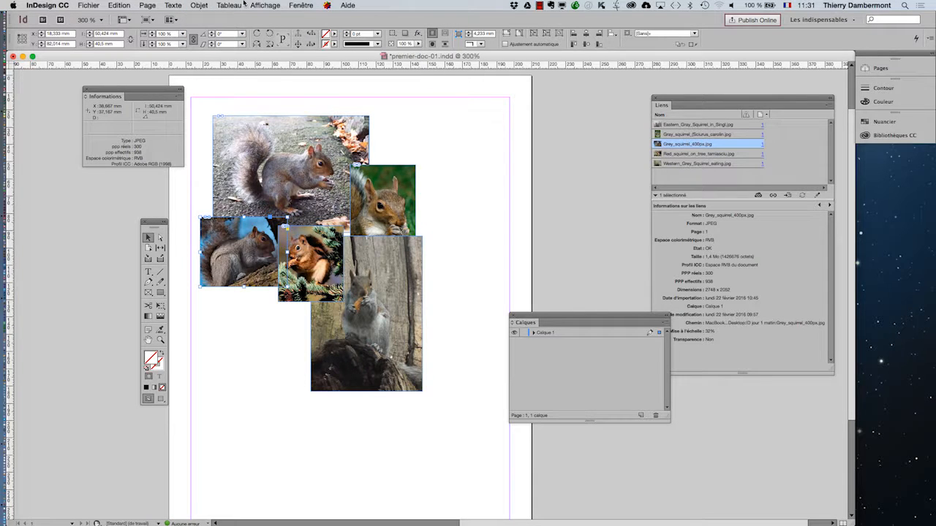
left_click(203, 5)
mouse_move(219, 37)
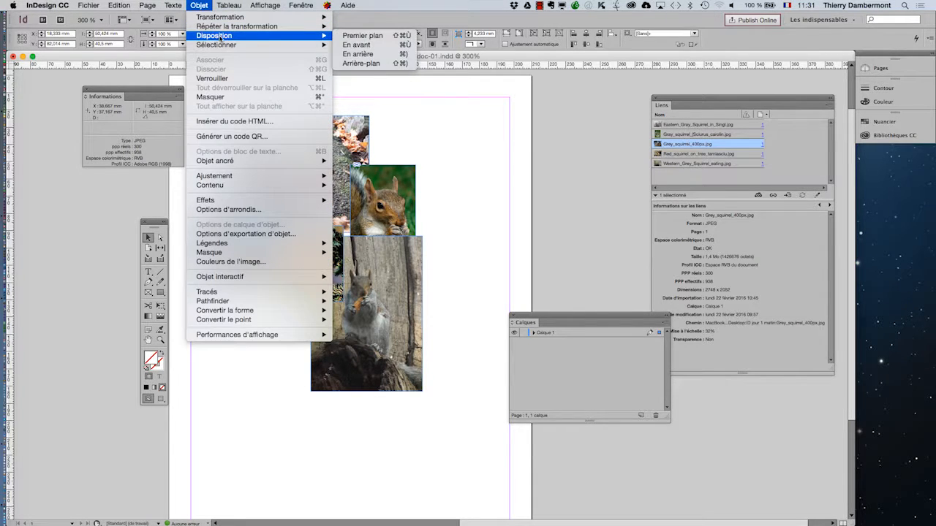
left_click(347, 55)
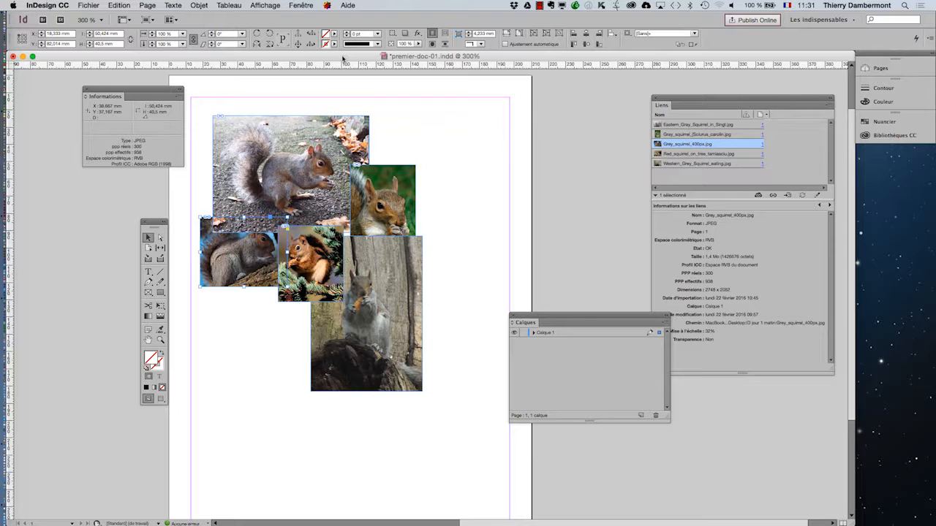
left_click(200, 5)
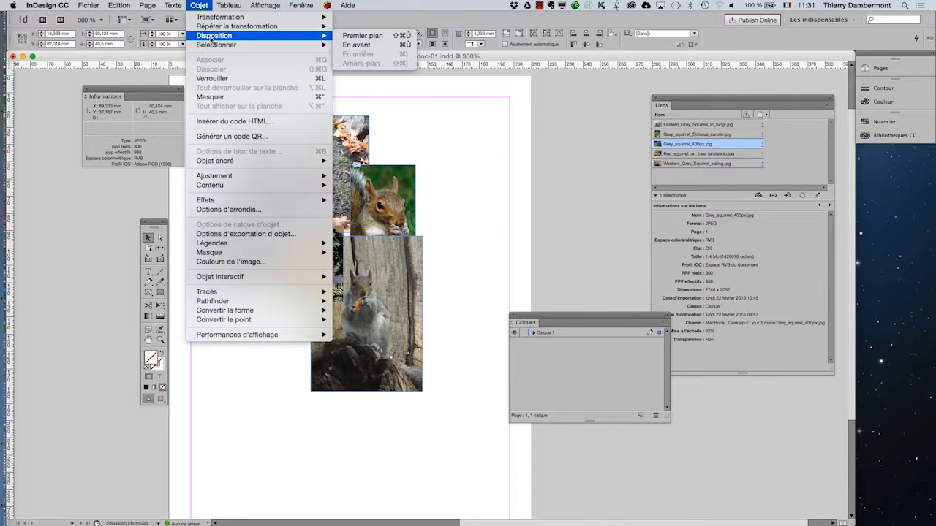
left_click(453, 119)
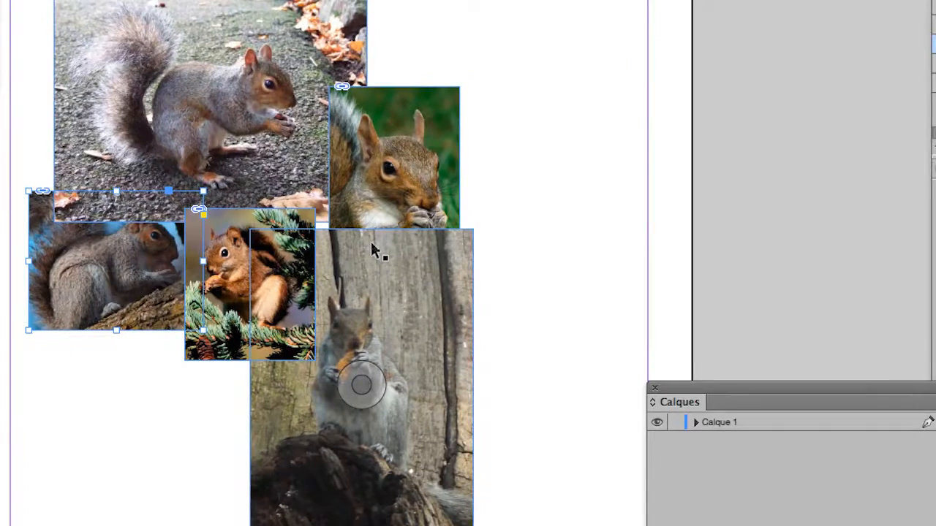
- Send the standing squirrel photo Western_Grey_Squirrel_eating.jpg backward one level and deselect it
left_click(373, 250)
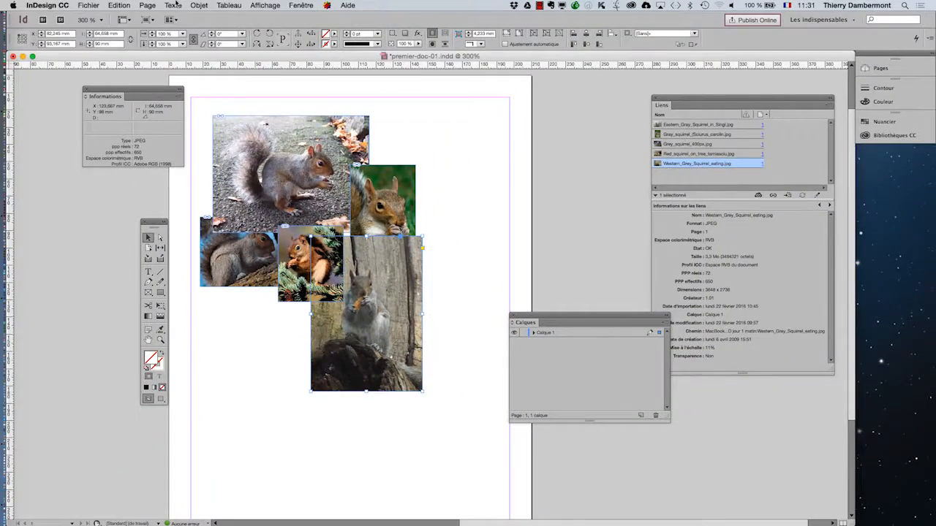
left_click(199, 5)
mouse_move(216, 35)
left_click(350, 55)
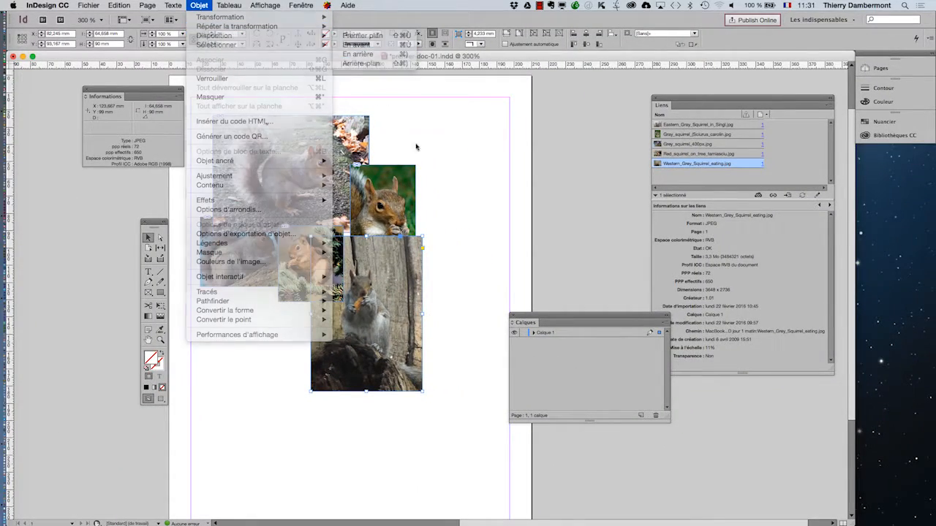
left_click(442, 237)
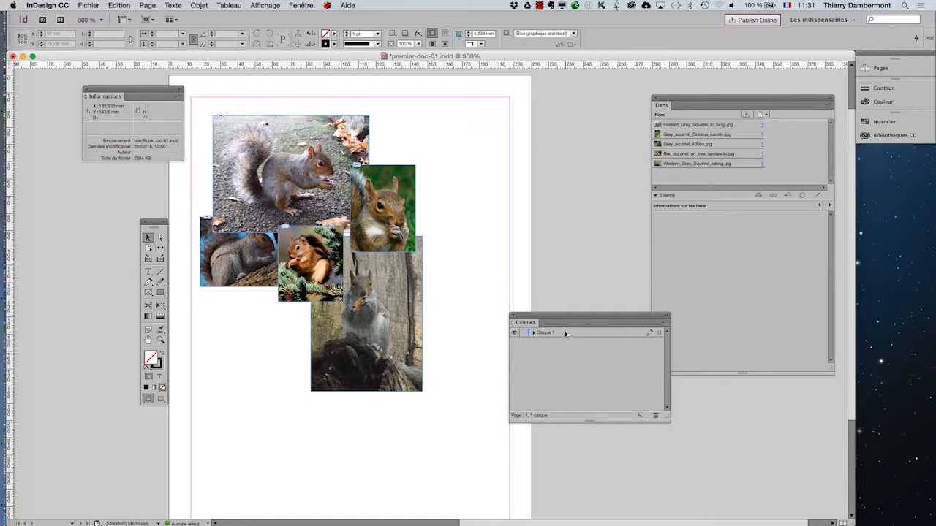
- Place the Calques list beside the photos, adjust its size, and look over the object arrange commands with nothing selected
left_click_drag(564, 318, 511, 188)
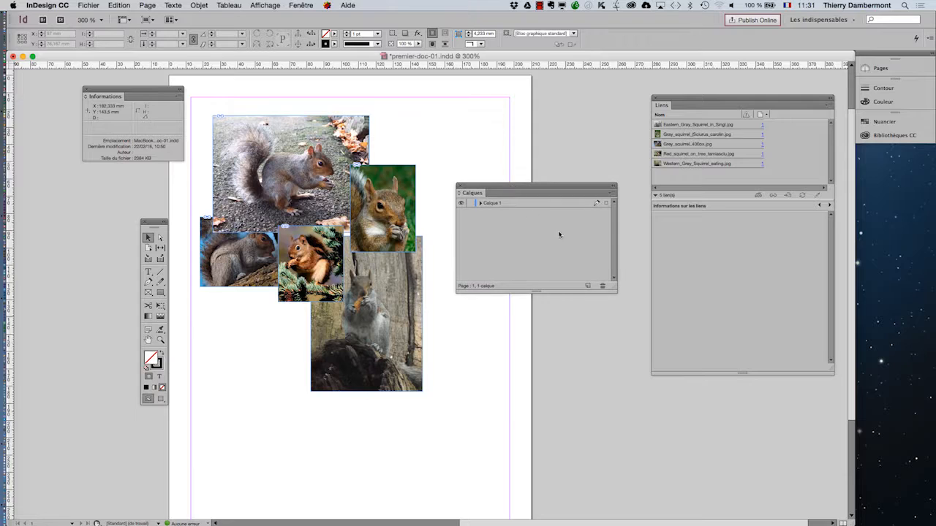
left_click_drag(614, 291, 606, 346)
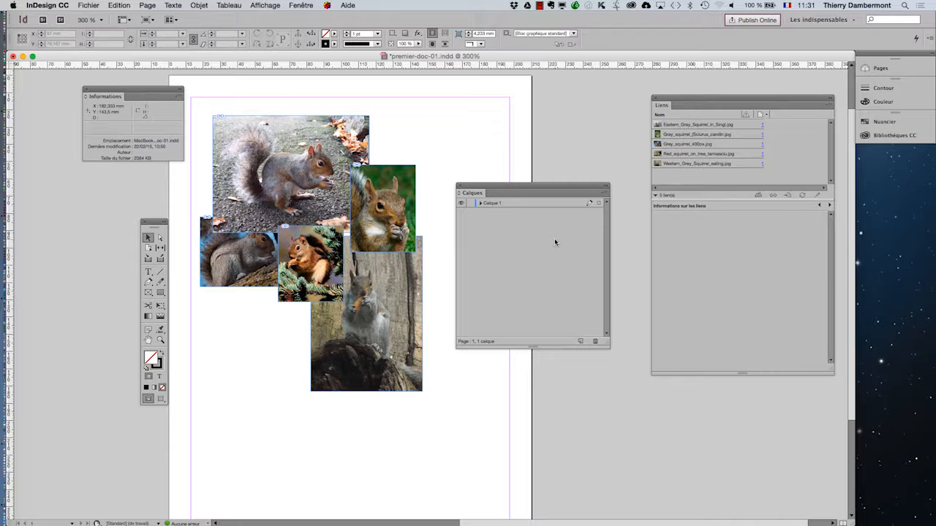
left_click(208, 5)
mouse_move(211, 35)
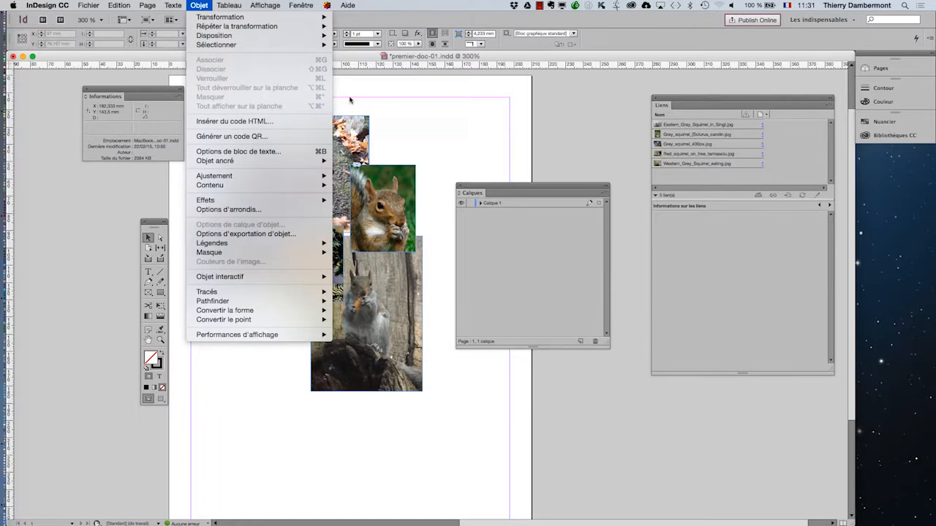
left_click(658, 251)
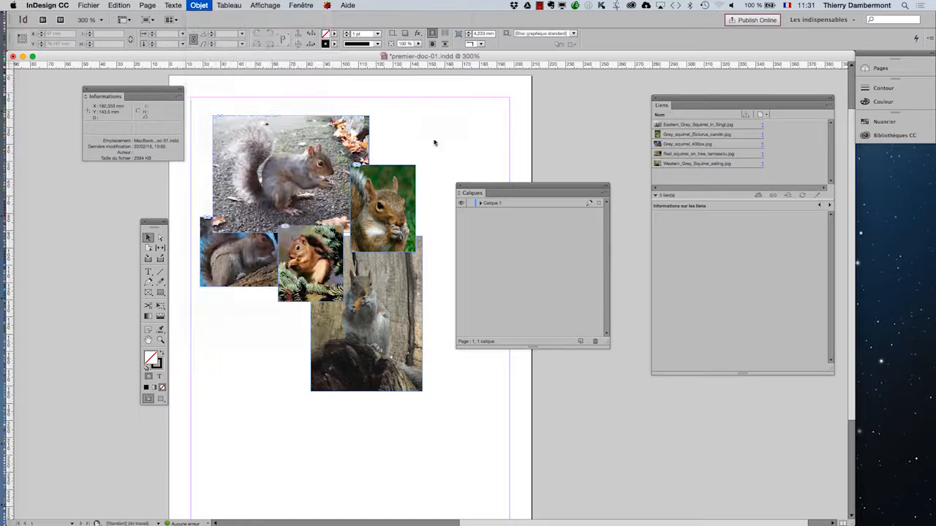
left_click_drag(606, 343, 607, 291)
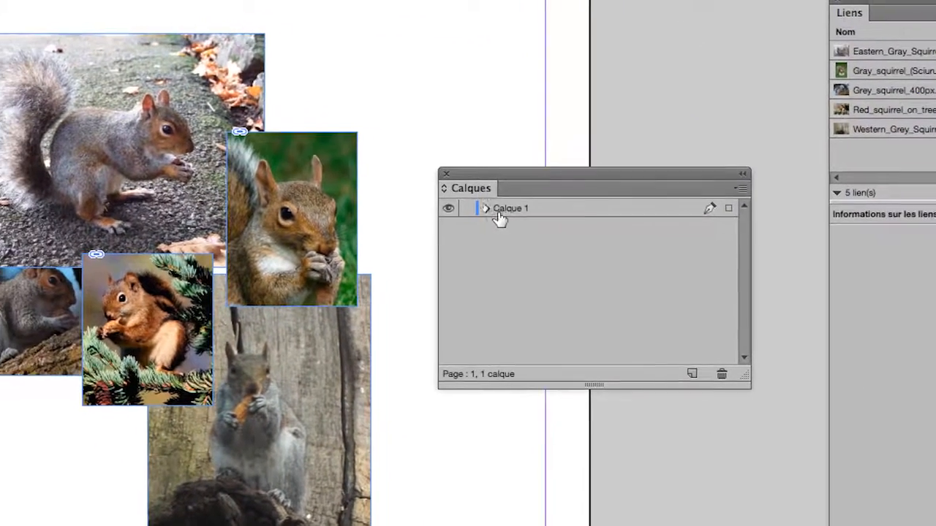
left_click(434, 178)
left_click(493, 210)
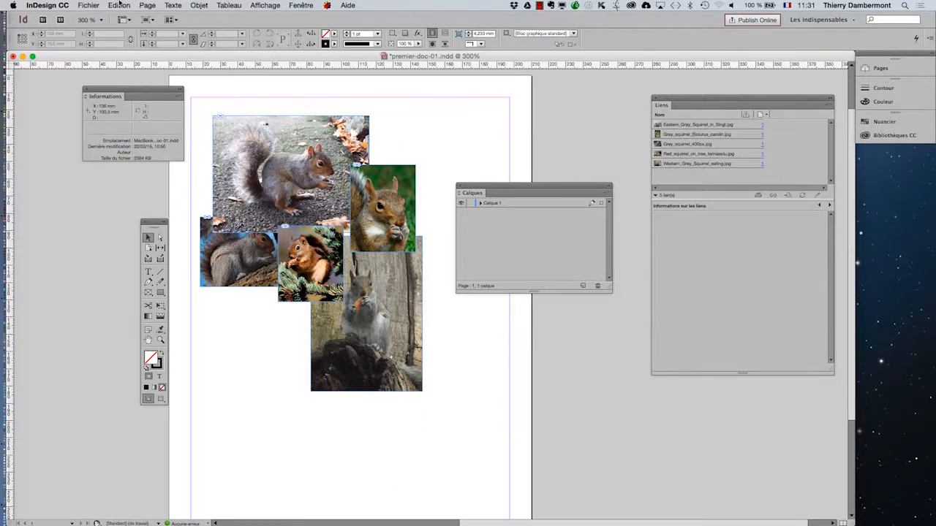
- Save the document under the new name premier-doc-02.indd in the ID jour 1 matin folder
left_click(92, 5)
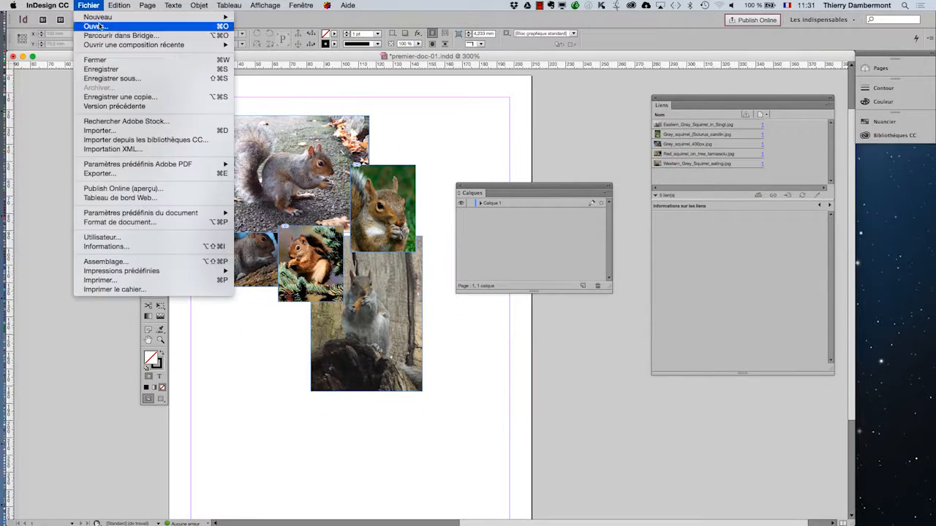
left_click(112, 78)
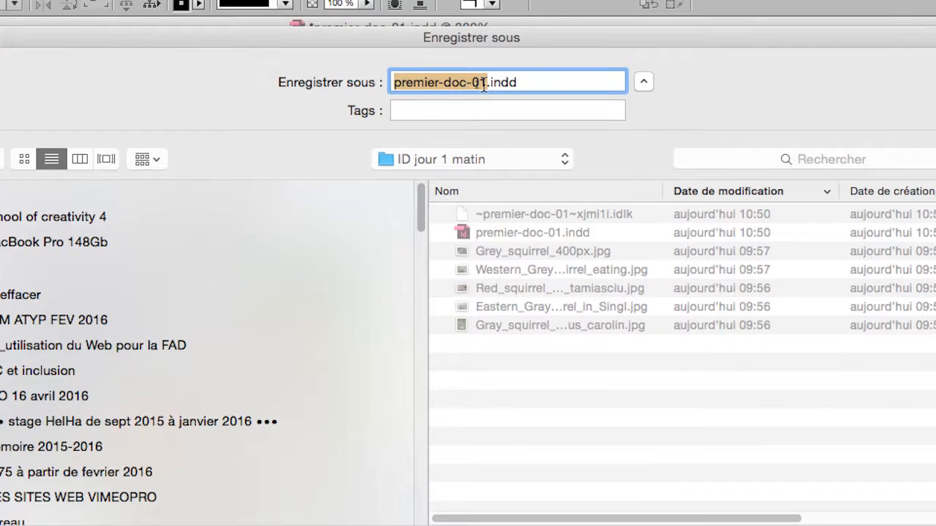
left_click(483, 83)
key("BackSpace")
type("2")
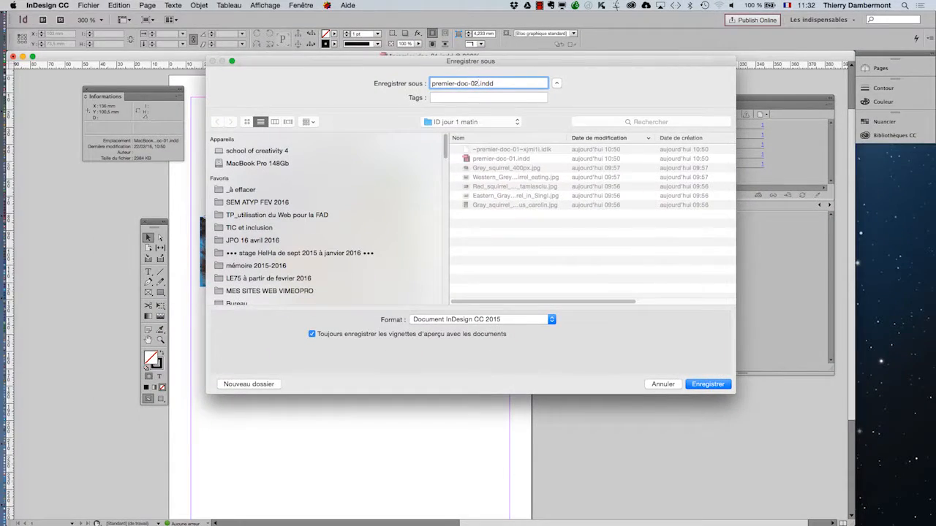
key("Return")
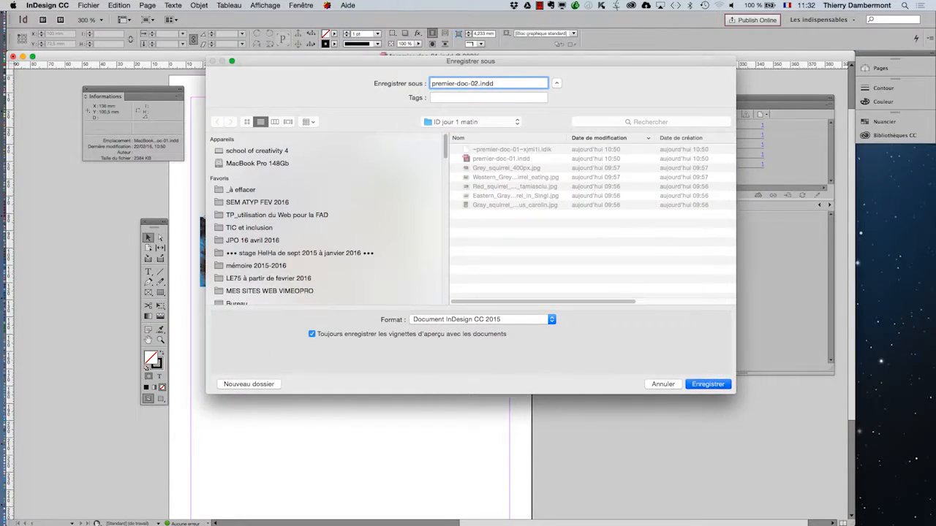